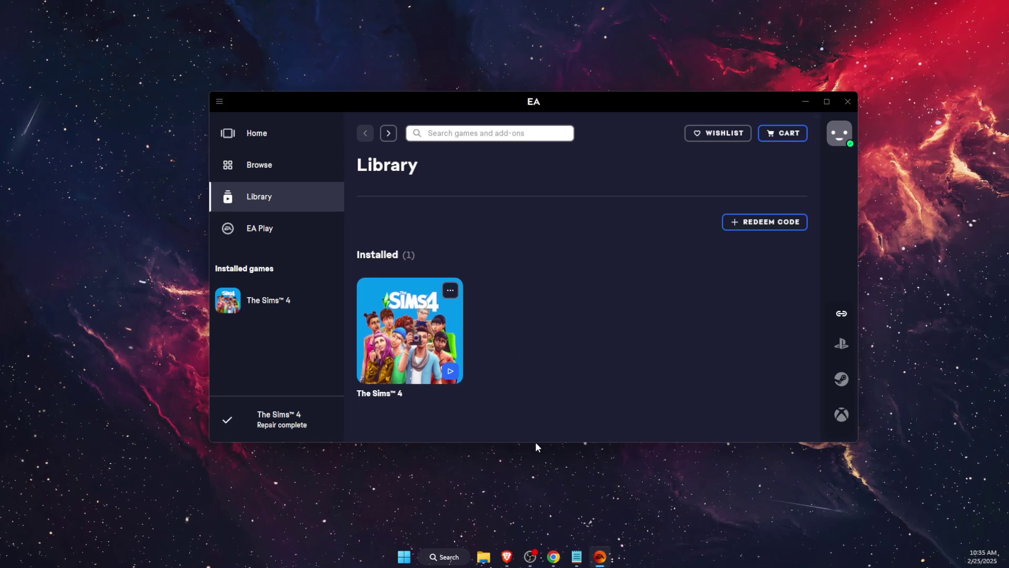
# - Switch to the Brave browser and go to the ReShade 6.4.0 download options on reshade.me
pyautogui.click(508, 558)
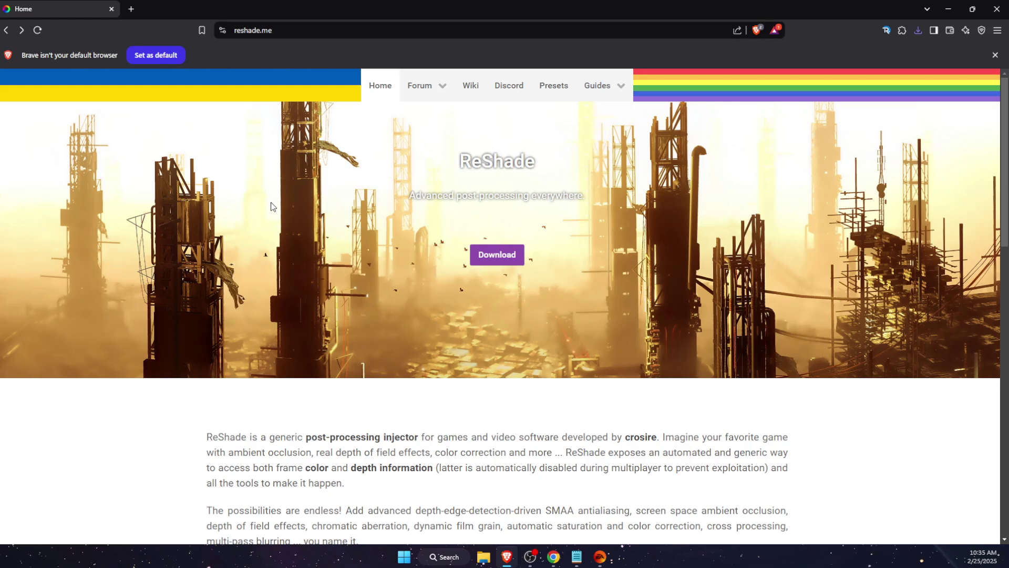
pyautogui.click(499, 251)
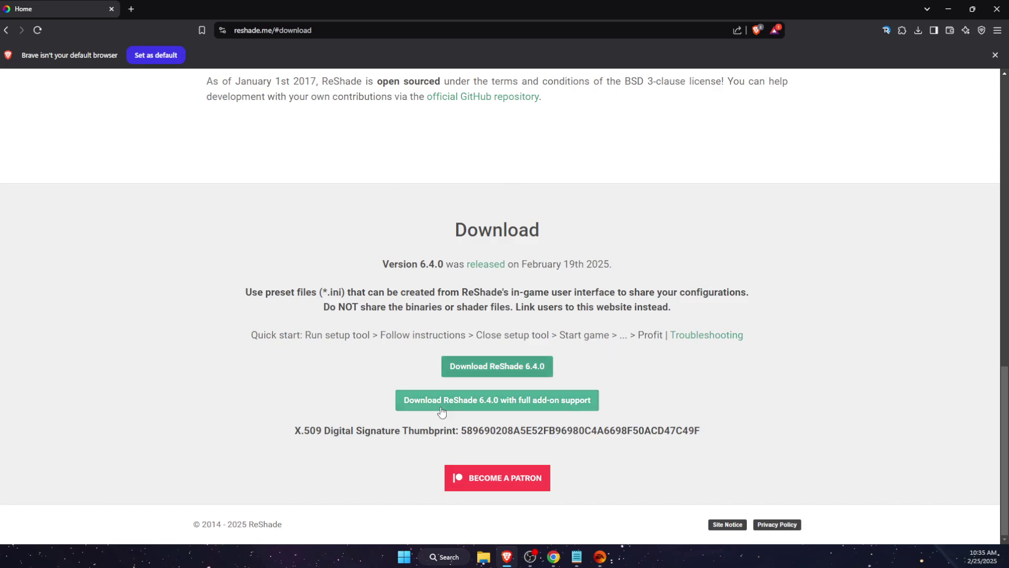
# - Return to the desktop and launch the ReShade_Setup_6.4.0.exe installer
pyautogui.click(948, 9)
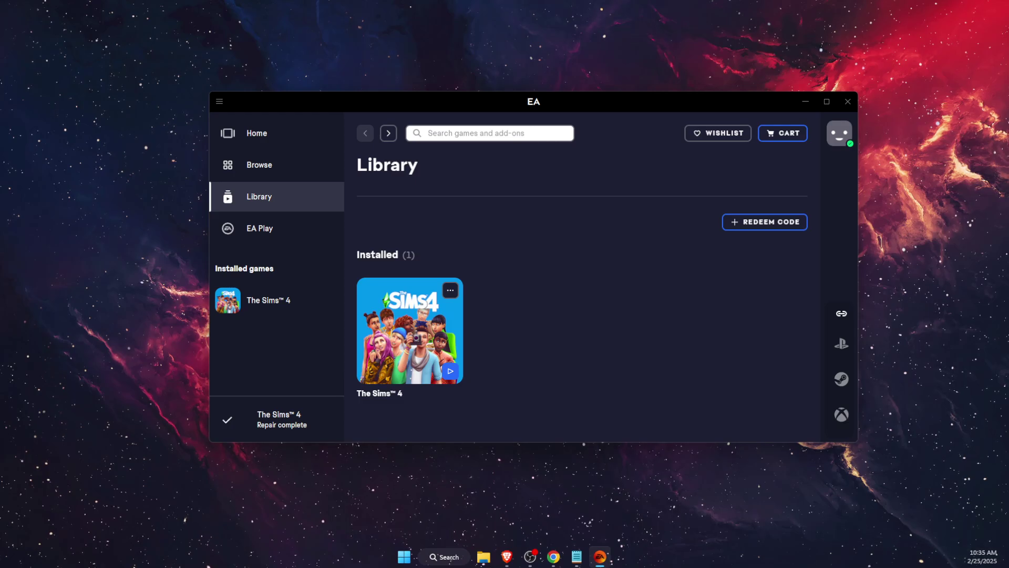
pyautogui.moveTo(91, 315); pyautogui.dragTo(132, 286)
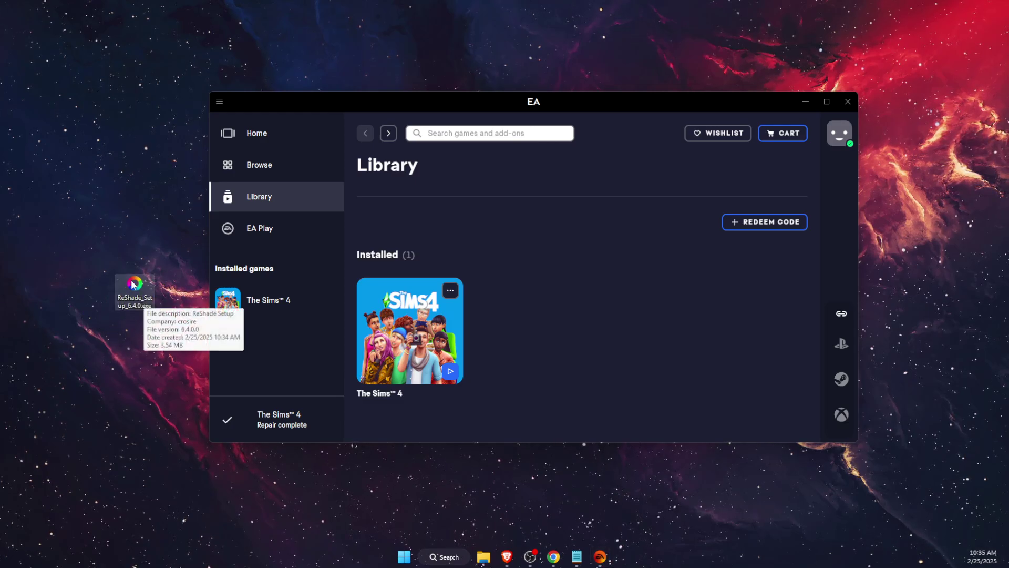
pyautogui.doubleClick(134, 295)
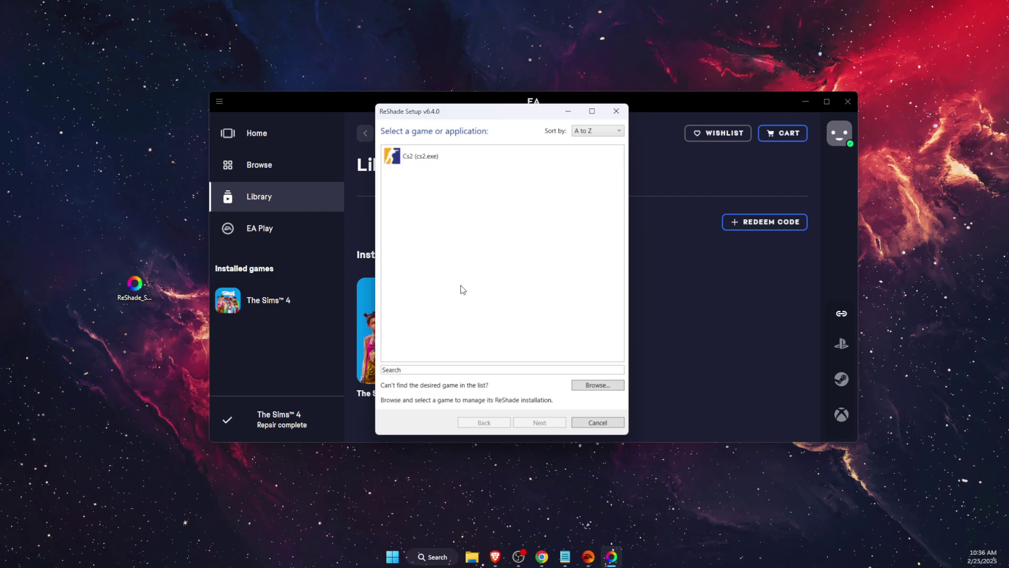
# - Browse for a game that is not listed and open Program Files on Local Disk (C:)
pyautogui.click(585, 384)
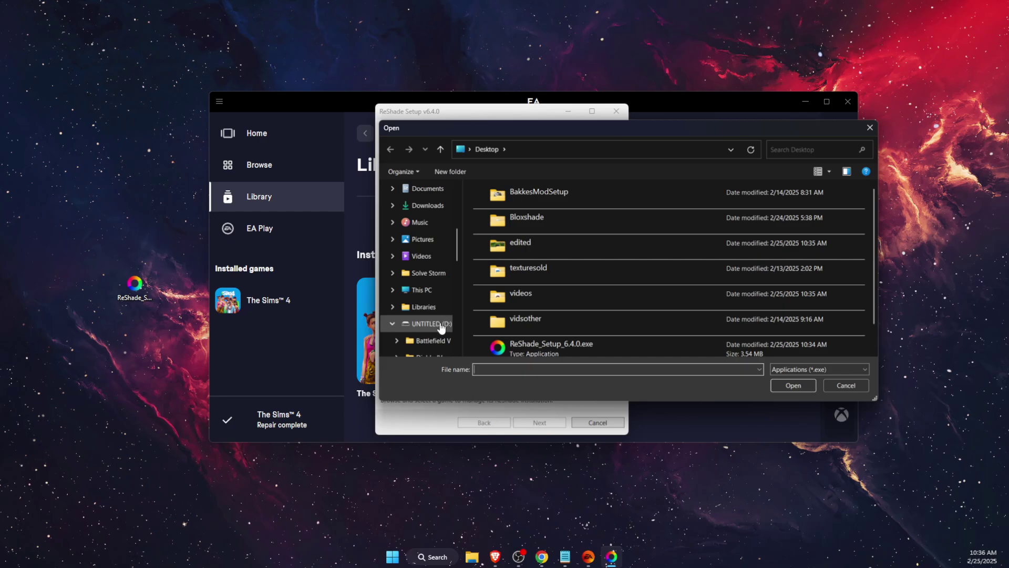
pyautogui.scroll(4, 440, 321)
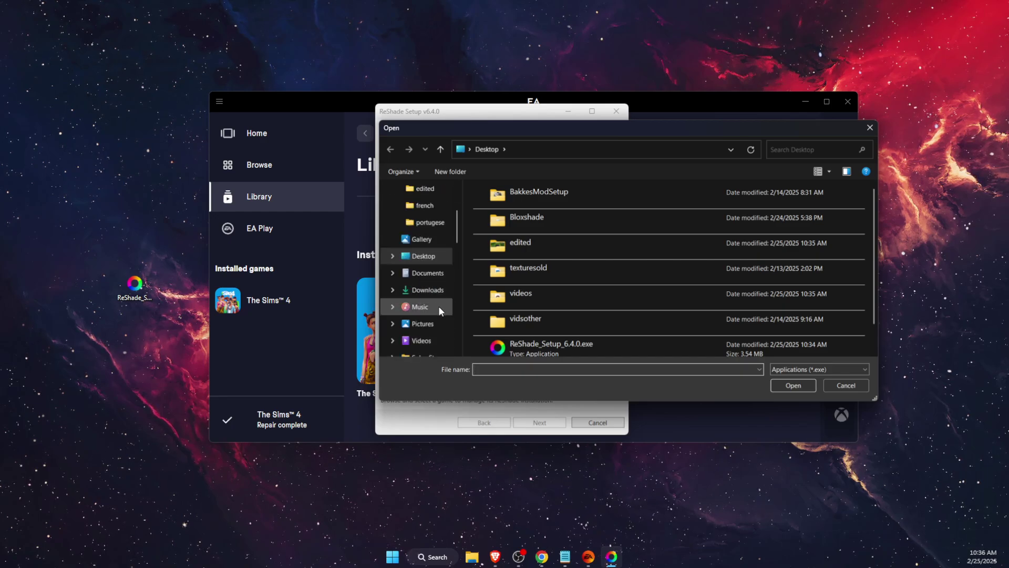
pyautogui.scroll(-3, 434, 261)
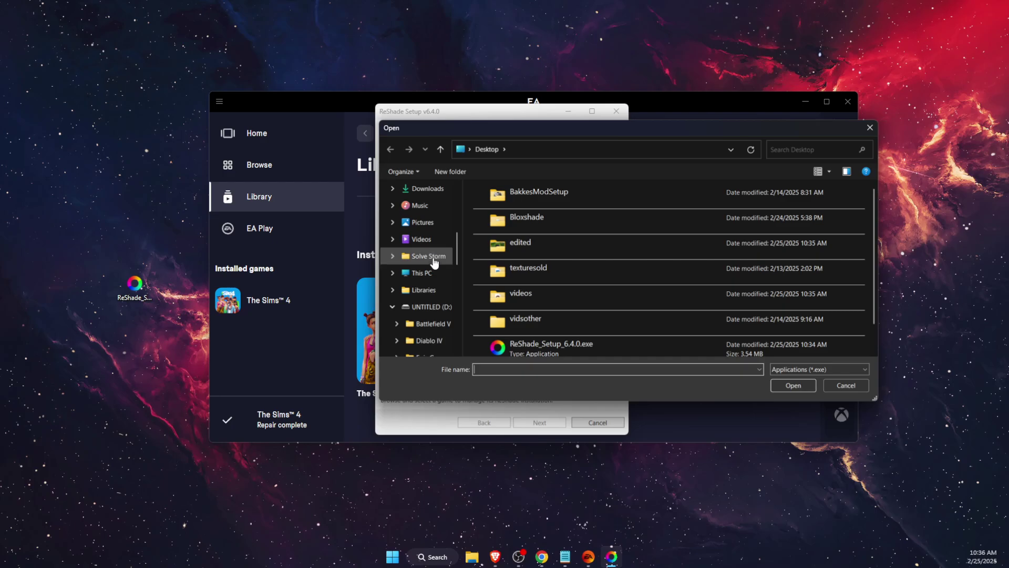
pyautogui.click(427, 273)
pyautogui.doubleClick(552, 216)
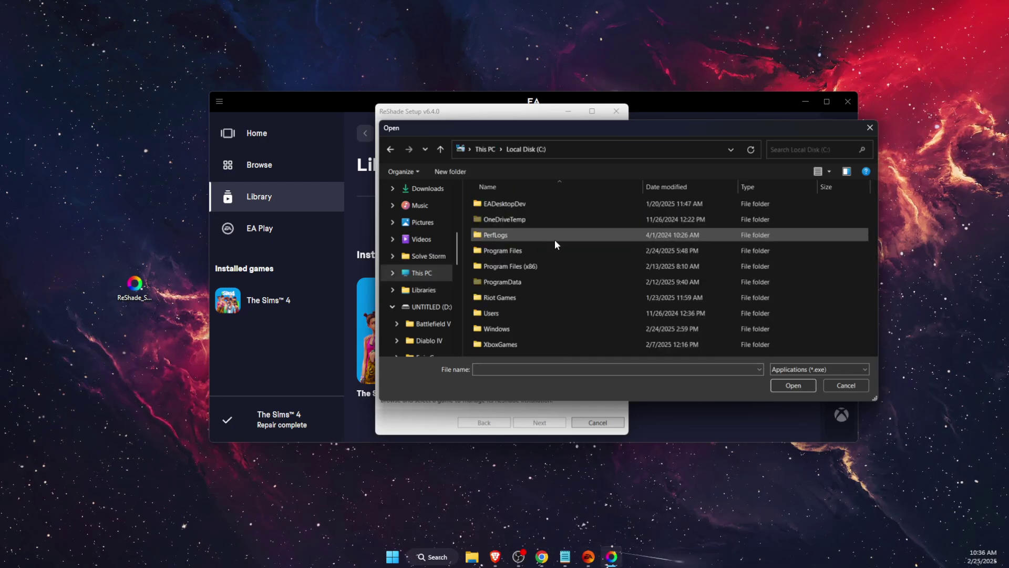
pyautogui.doubleClick(513, 250)
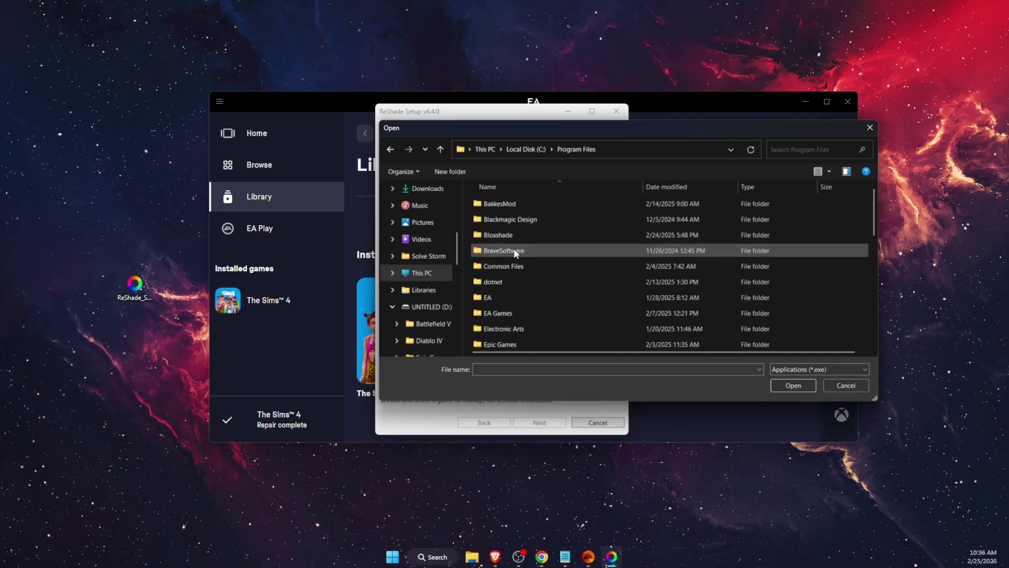
# - Find the game's Bin folder under EA Games > The Sims 4 > Game
pyautogui.doubleClick(515, 328)
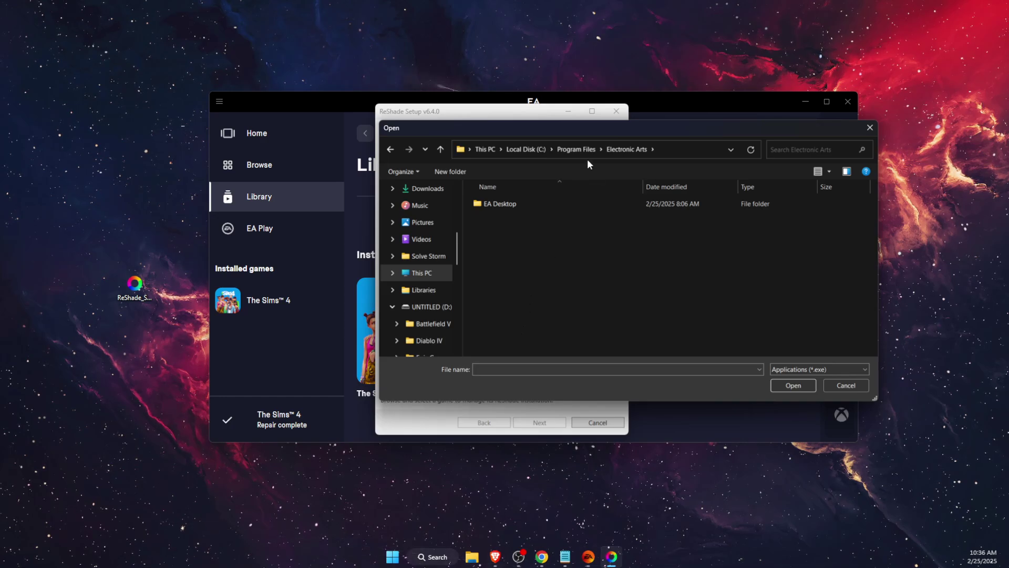
pyautogui.click(578, 150)
pyautogui.doubleClick(499, 312)
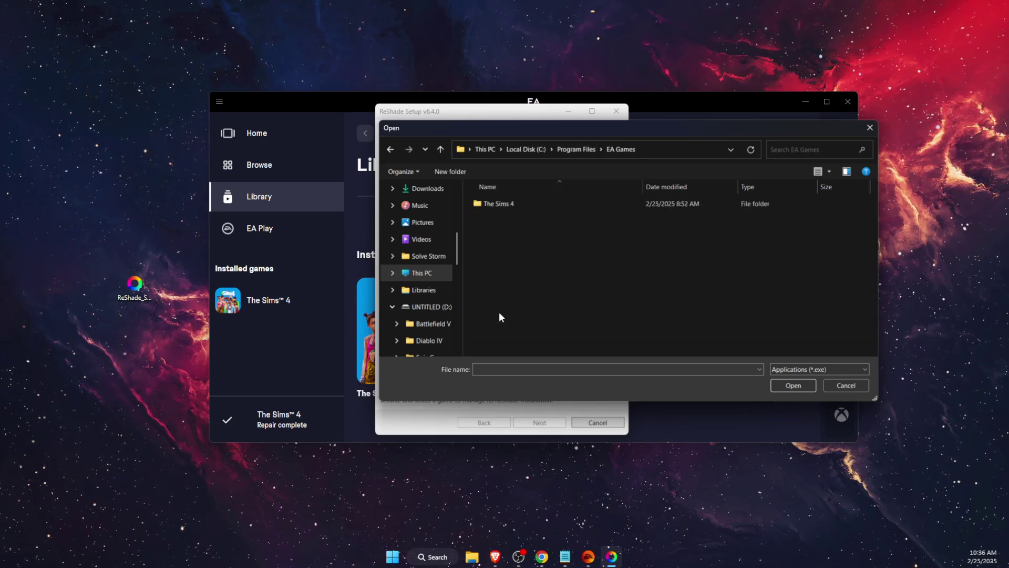
pyautogui.doubleClick(503, 205)
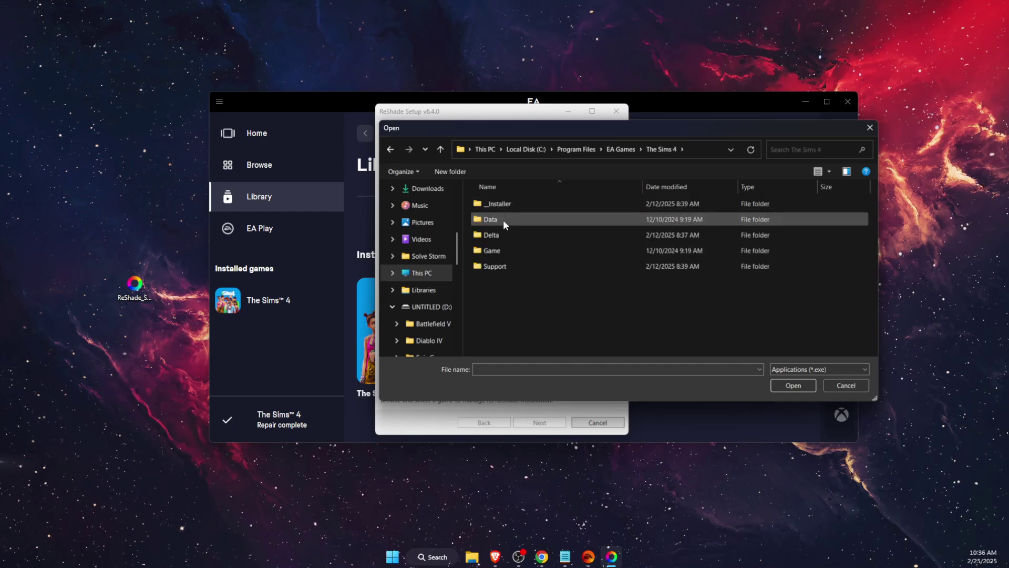
pyautogui.doubleClick(502, 253)
pyautogui.doubleClick(496, 205)
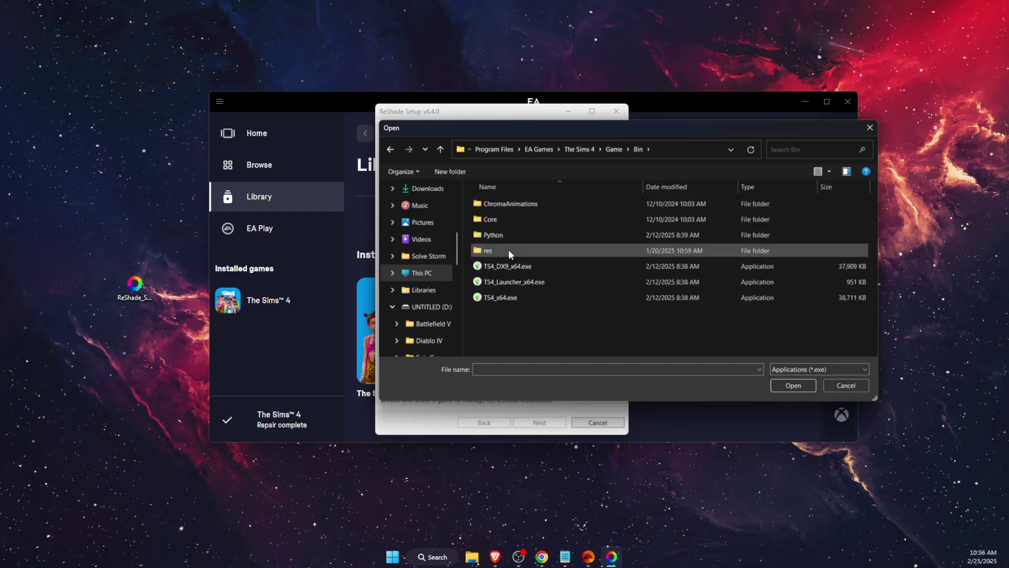
# - Choose TS4_x64.exe as the game to modify and accept DirectX 10/11/12 as its rendering API
pyautogui.click(520, 294)
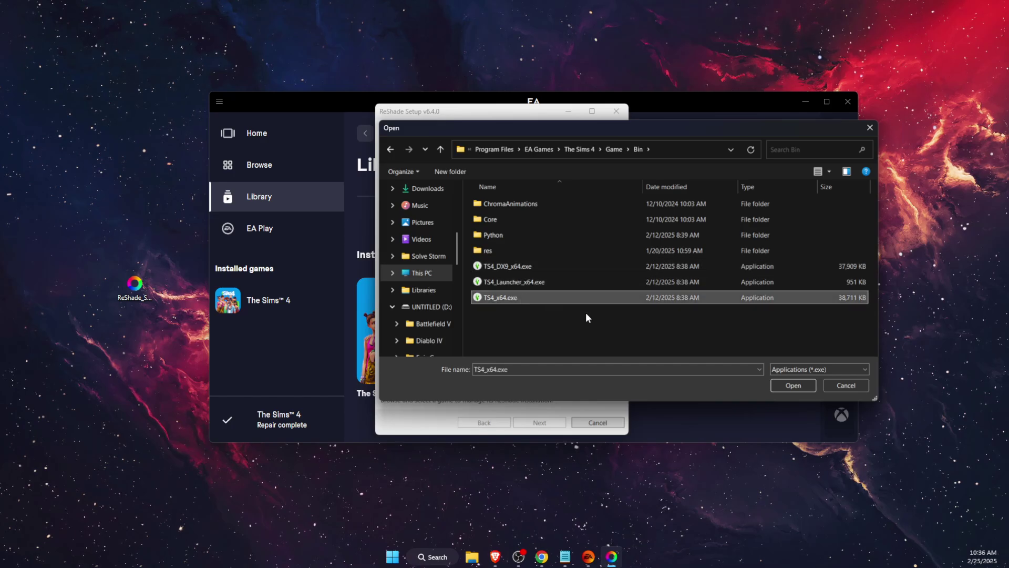
pyautogui.click(790, 385)
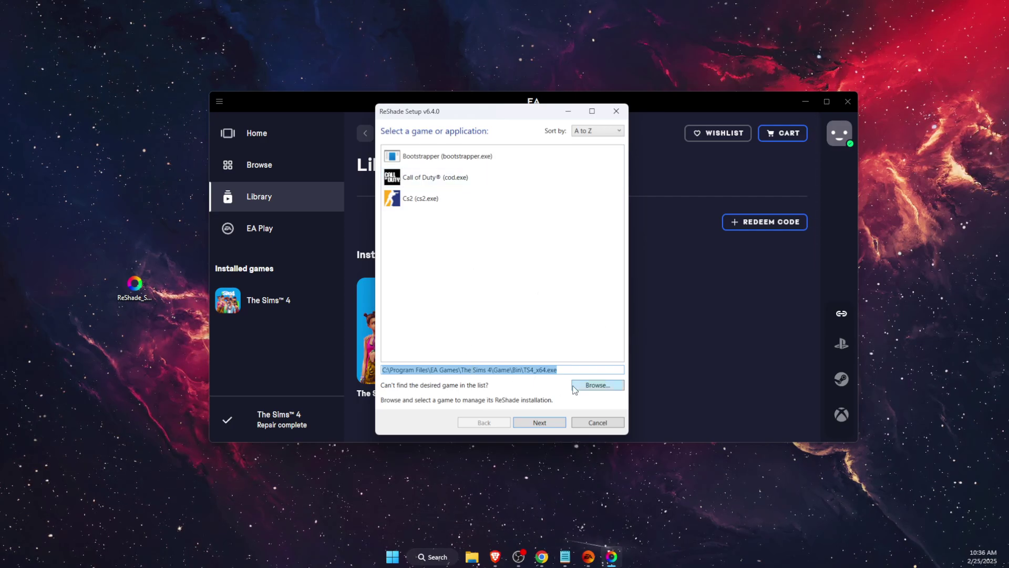
pyautogui.click(540, 422)
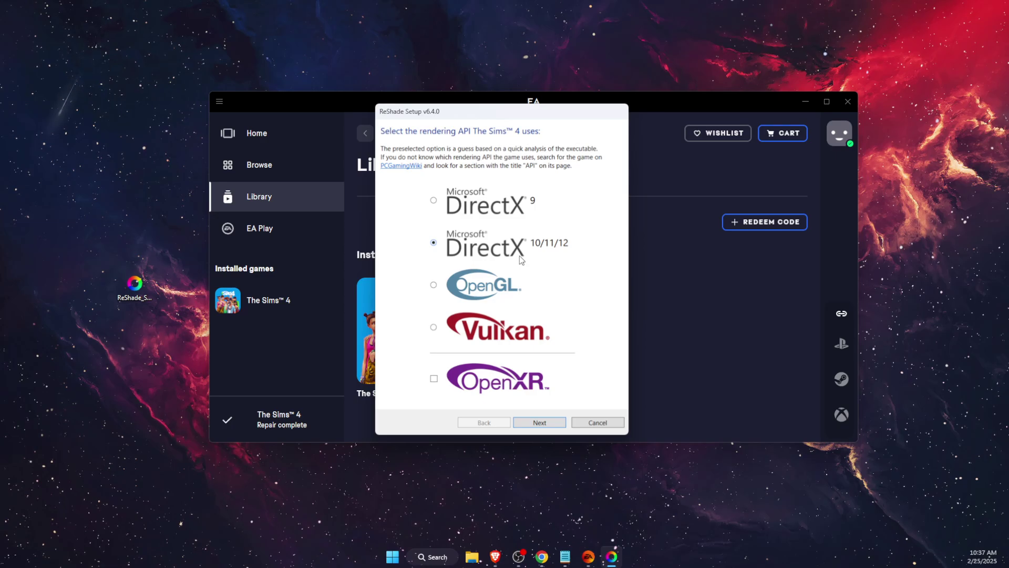
pyautogui.click(539, 422)
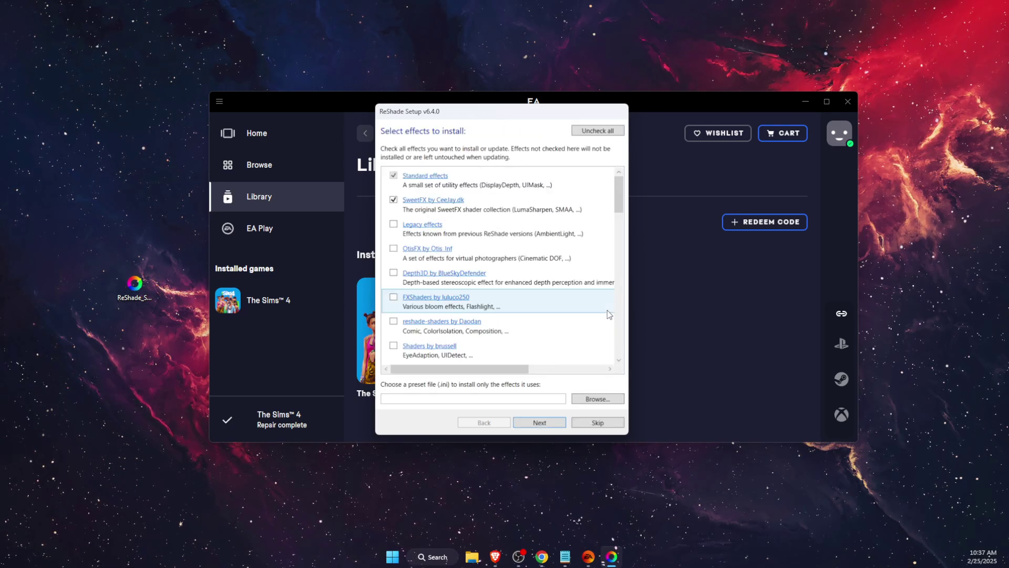
# - Include the full Legacy effects package in the effects to install
pyautogui.scroll(-10, 461, 213)
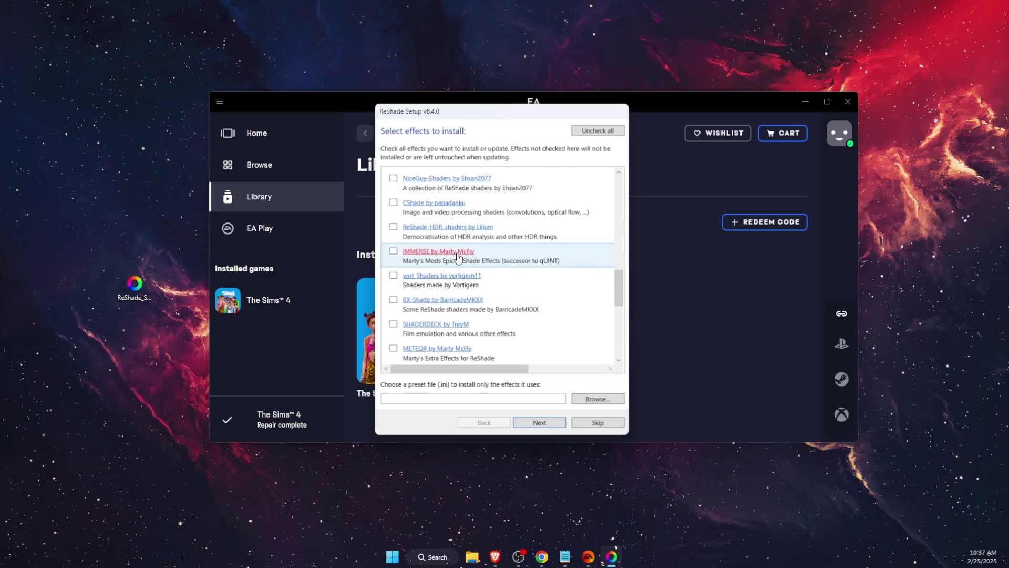
pyautogui.scroll(10, 499, 257)
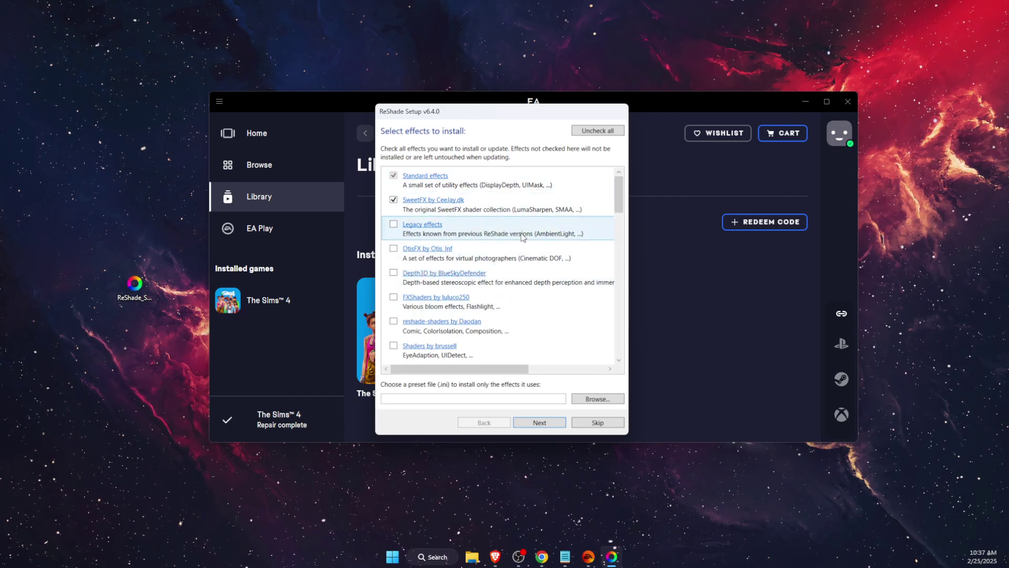
pyautogui.click(392, 229)
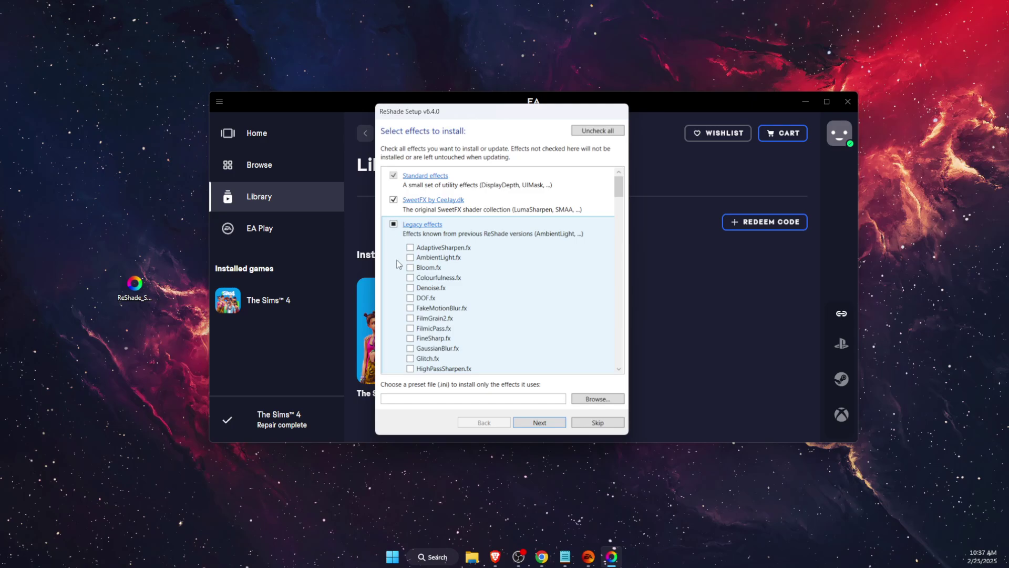
pyautogui.scroll(-3, 454, 342)
pyautogui.scroll(-2, 455, 342)
pyautogui.scroll(10, 453, 338)
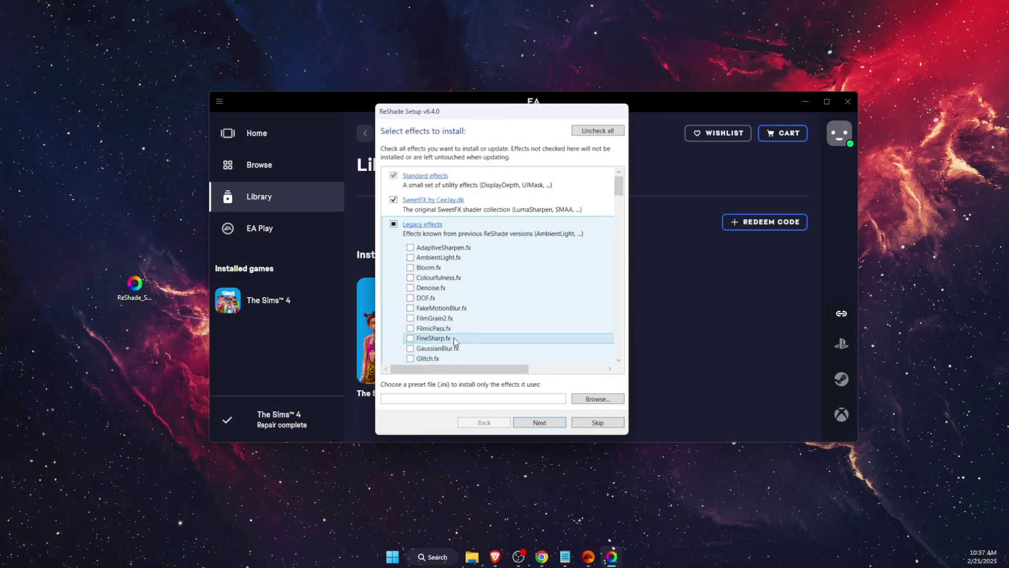
pyautogui.click(394, 230)
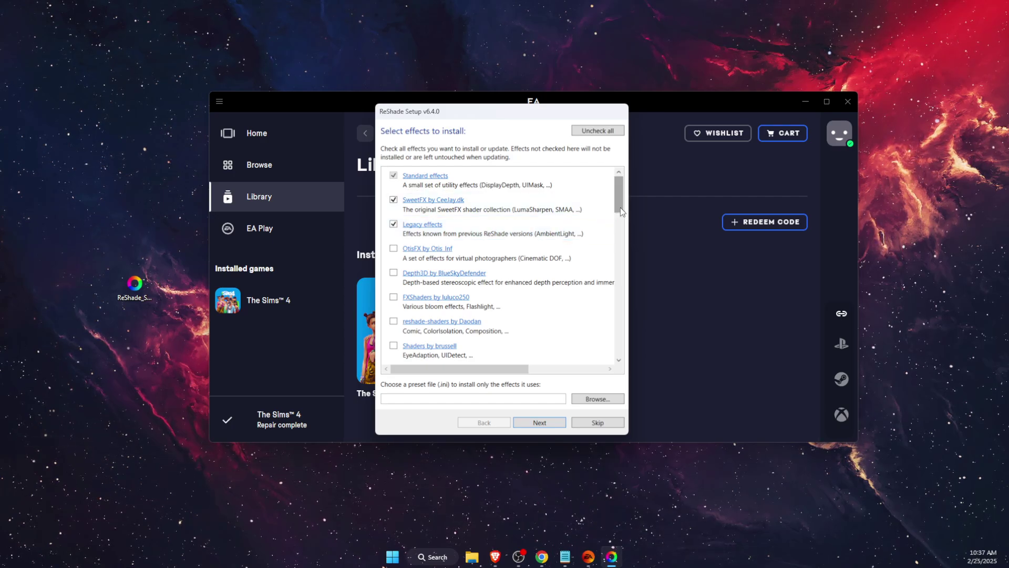
# - Add SuperDepth3D.fx from Depth3D by BlueSkyDefender to the selected effects and complete the ReShade installation
pyautogui.scroll(-1, 620, 208)
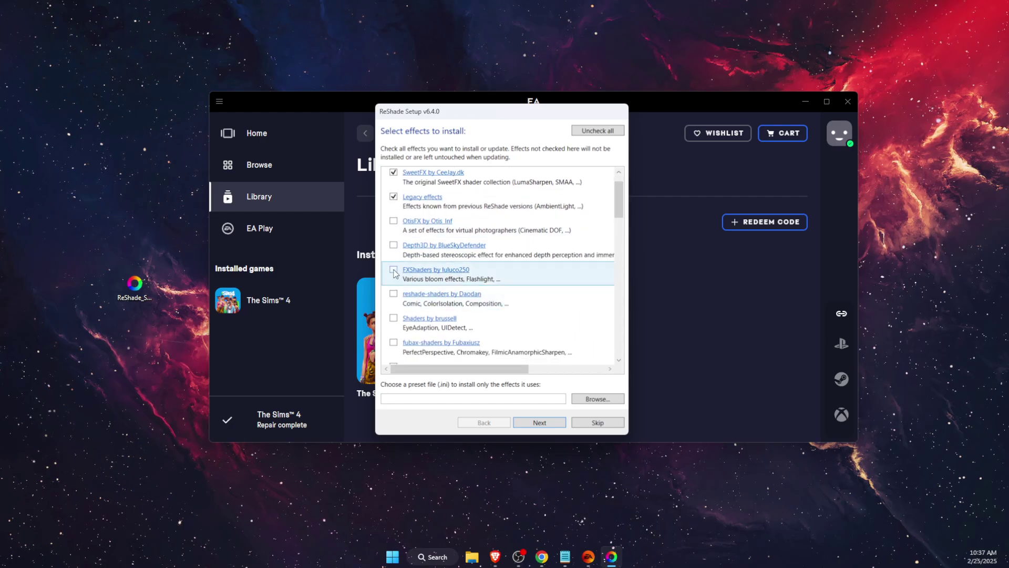
pyautogui.click(393, 245)
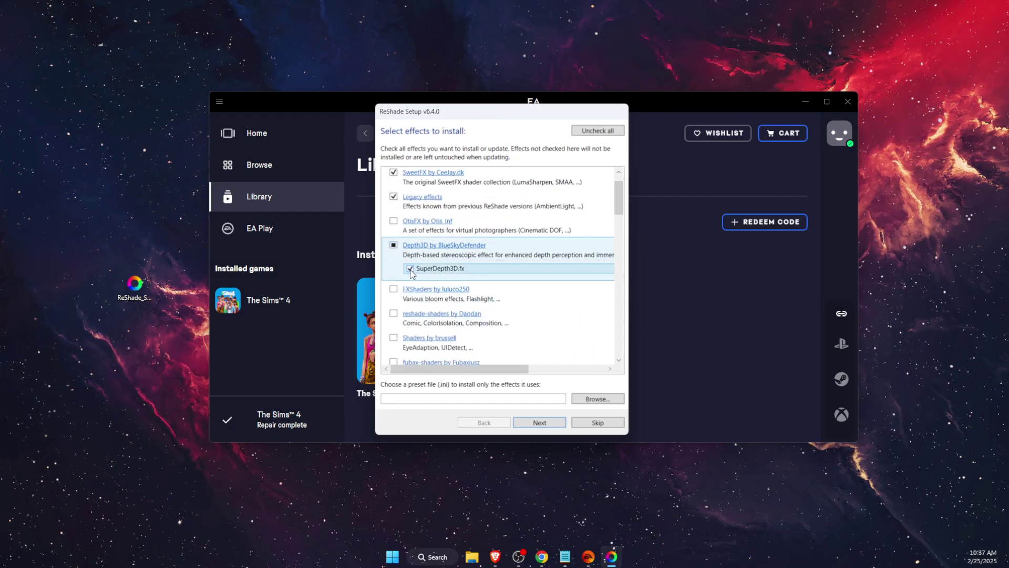
pyautogui.scroll(-5, 460, 321)
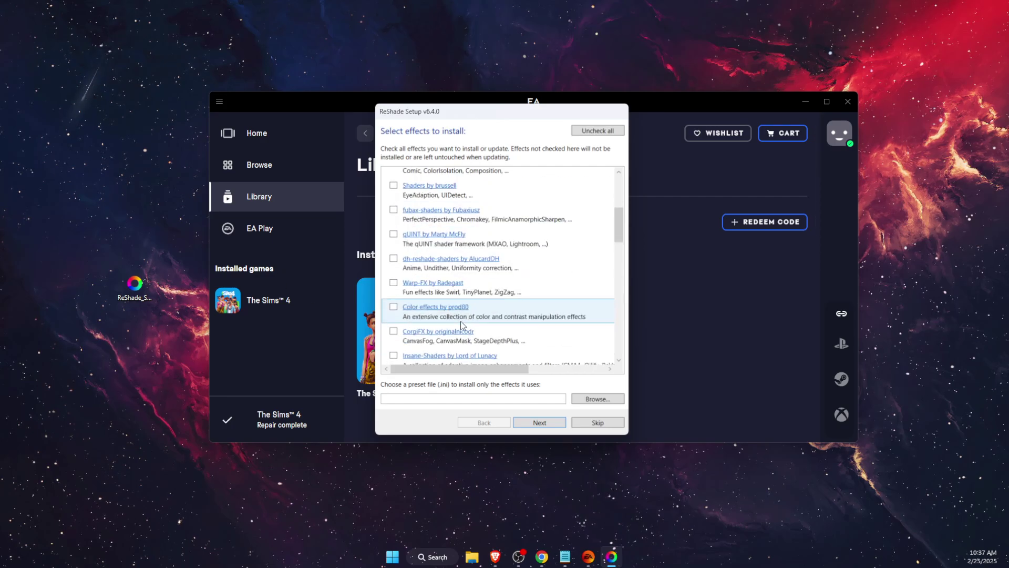
pyautogui.click(460, 321)
pyautogui.click(551, 420)
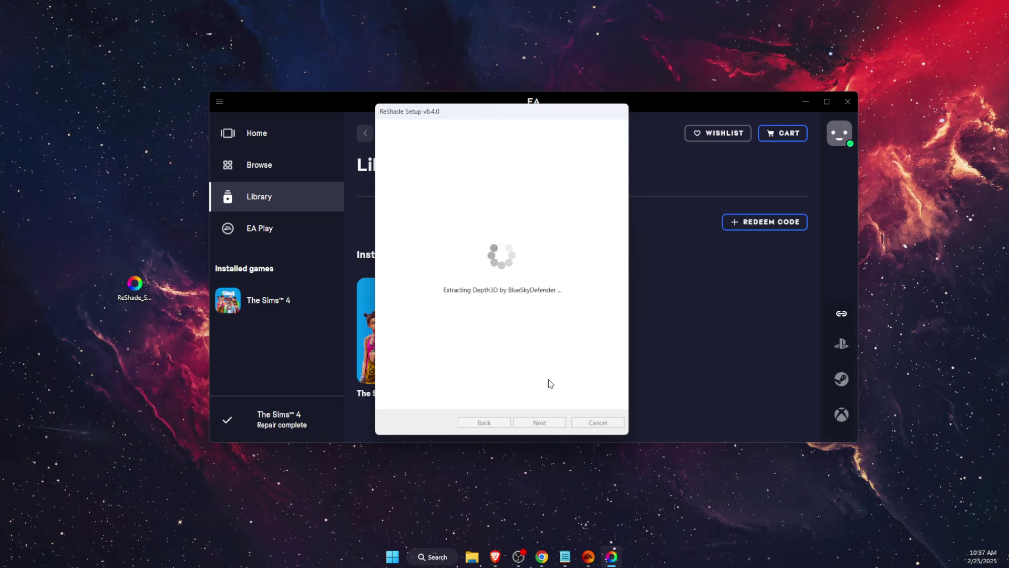
pyautogui.click(544, 421)
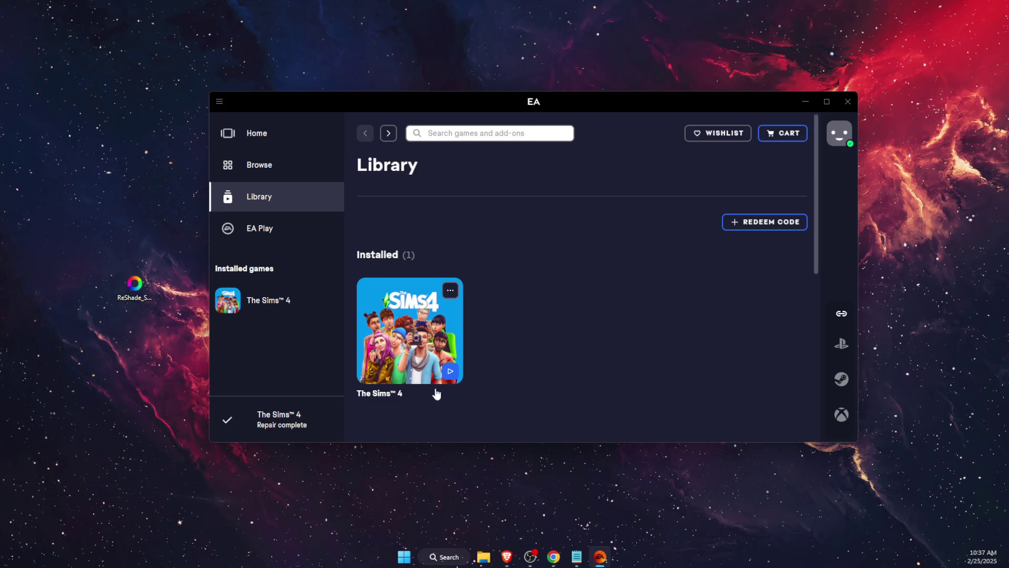
# - Launch The Sims 4 from the EA library and advance the ReShade tutorial to the preset selection
pyautogui.click(448, 367)
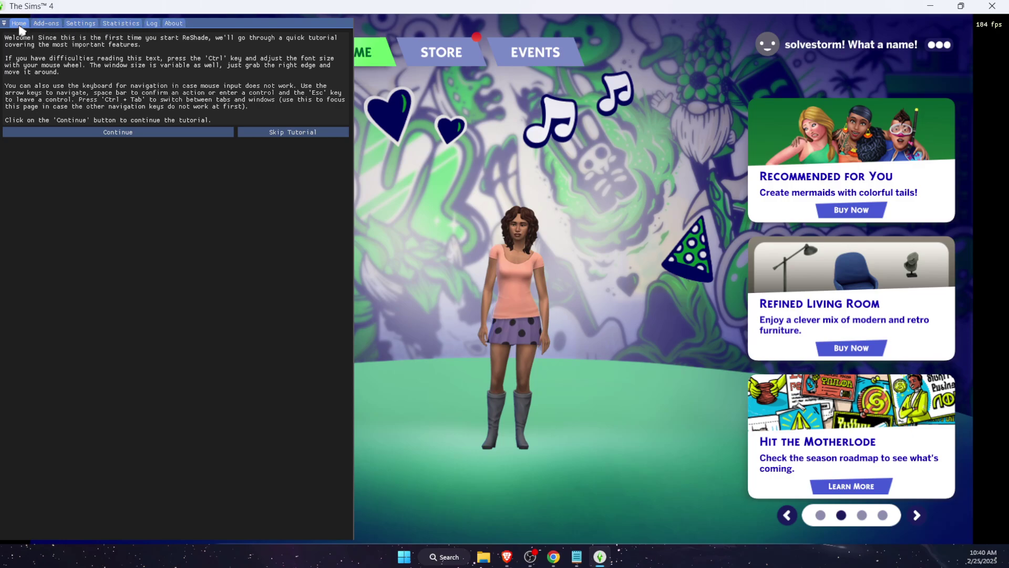
pyautogui.click(45, 24)
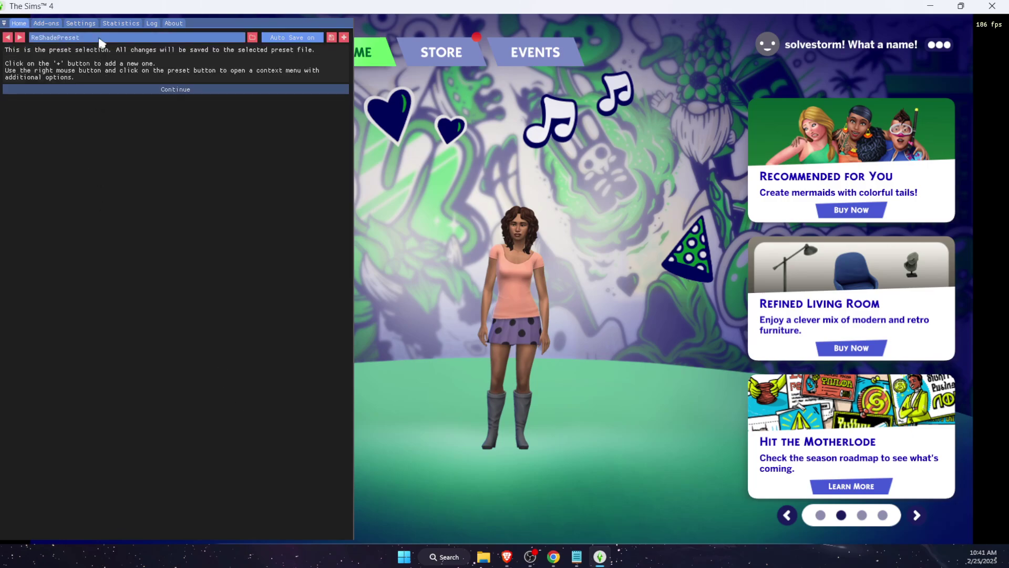
# - Try to choose a preset from the Depth3D folder under reshade-shaders\Shaders
pyautogui.click(102, 41)
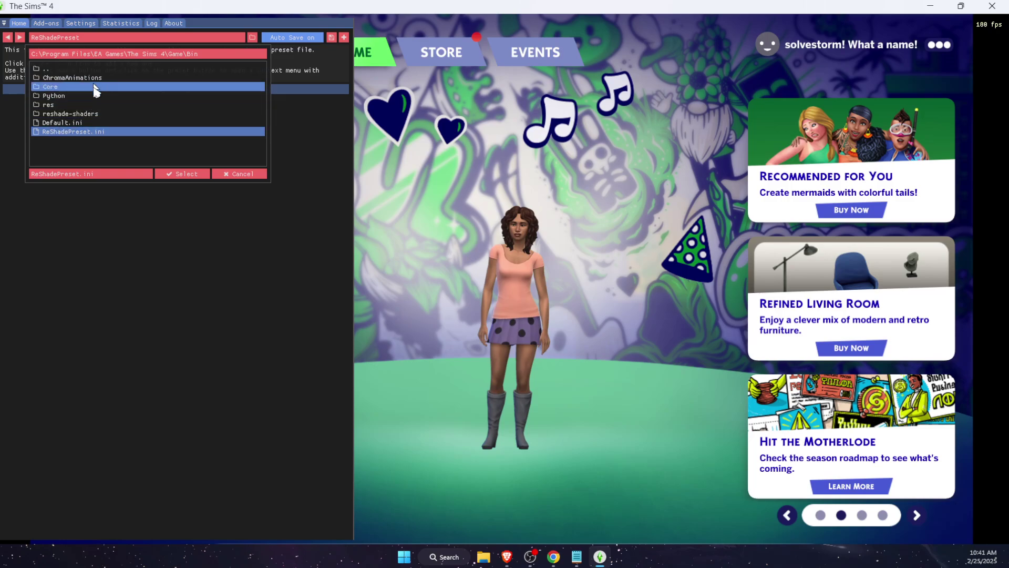
pyautogui.click(103, 114)
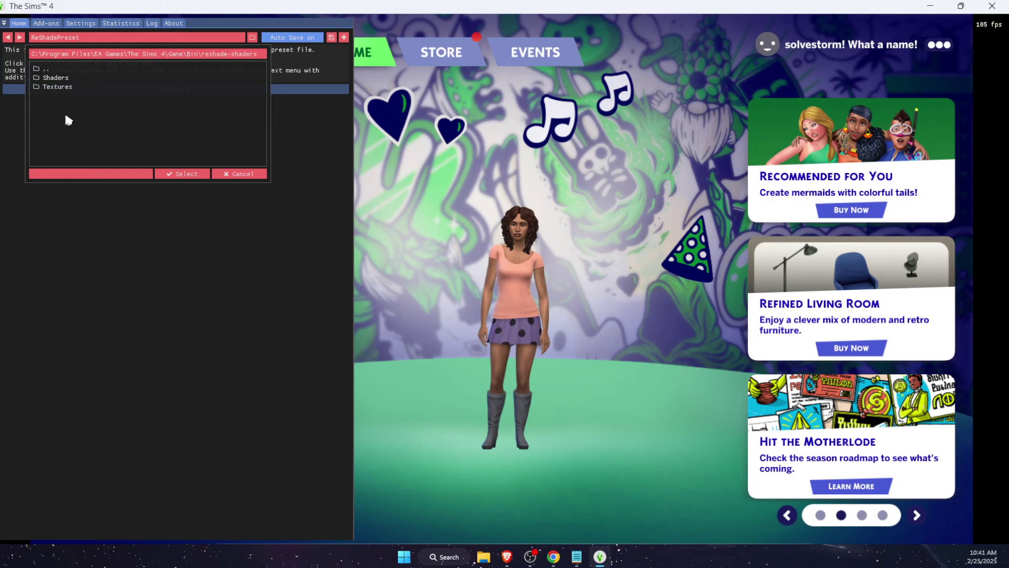
pyautogui.click(66, 78)
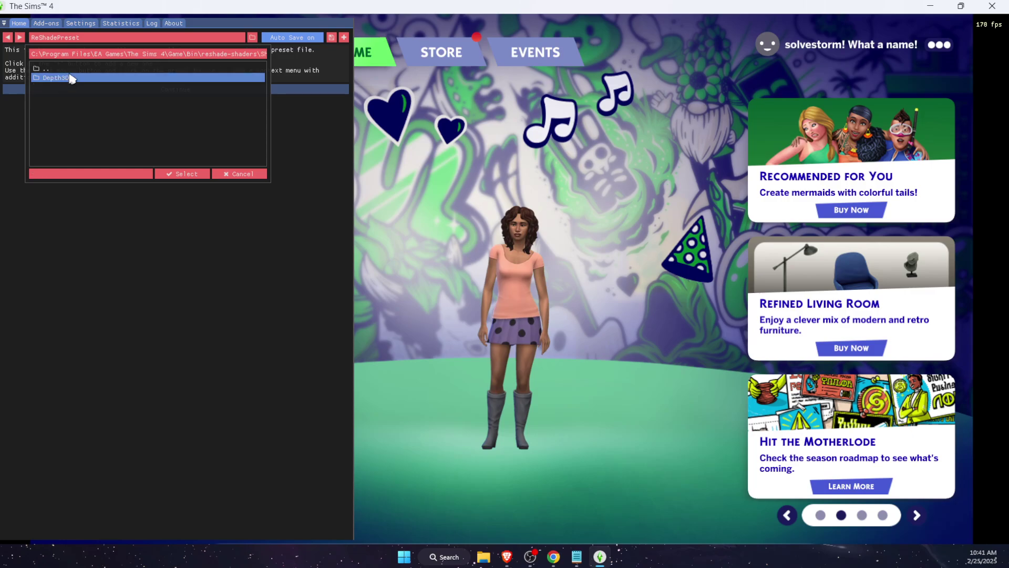
pyautogui.click(69, 77)
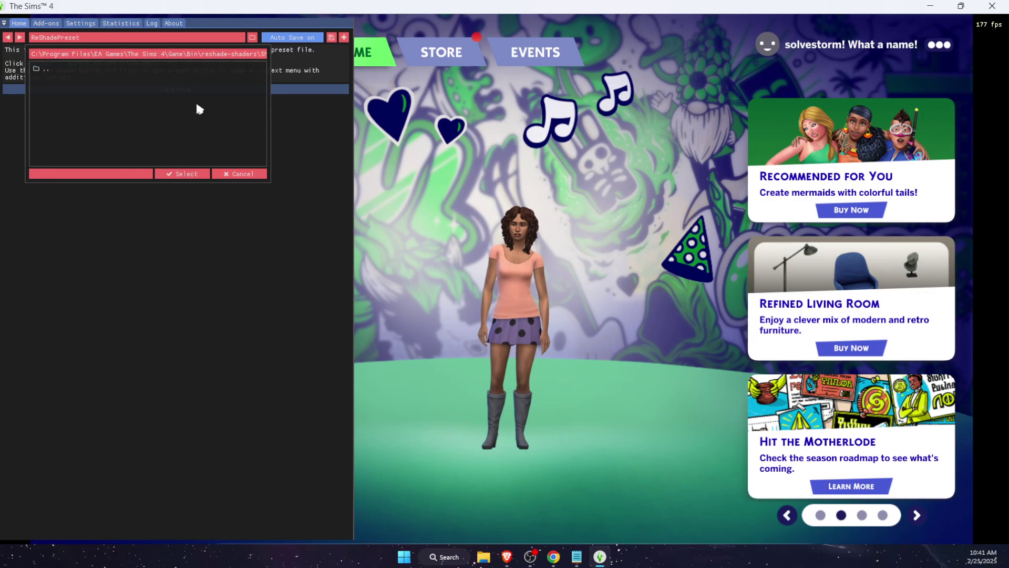
pyautogui.click(178, 171)
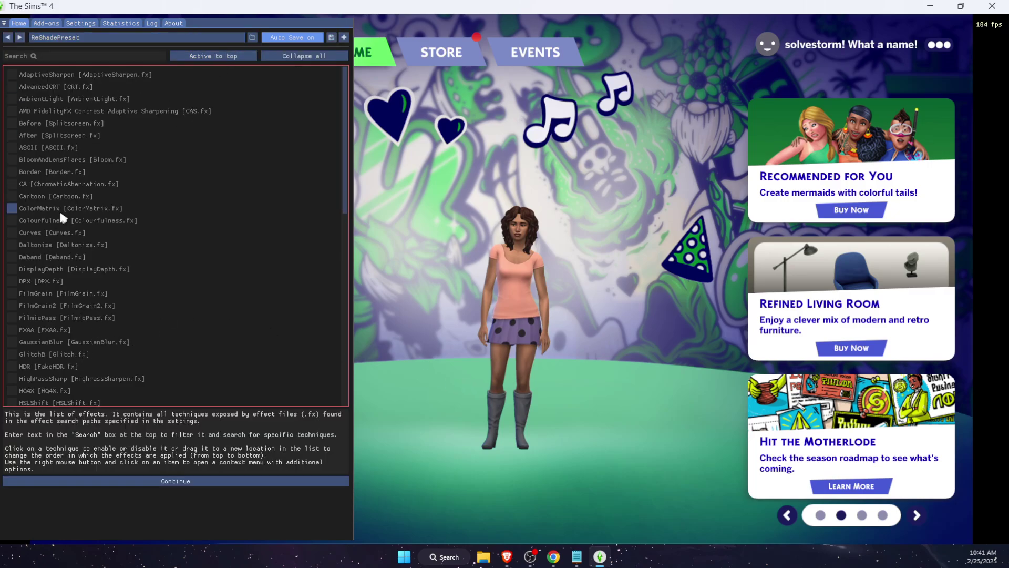
# - Enable the Border and BloomAndLensFlares effects from the ReShade effect list
pyautogui.scroll(-10, 85, 286)
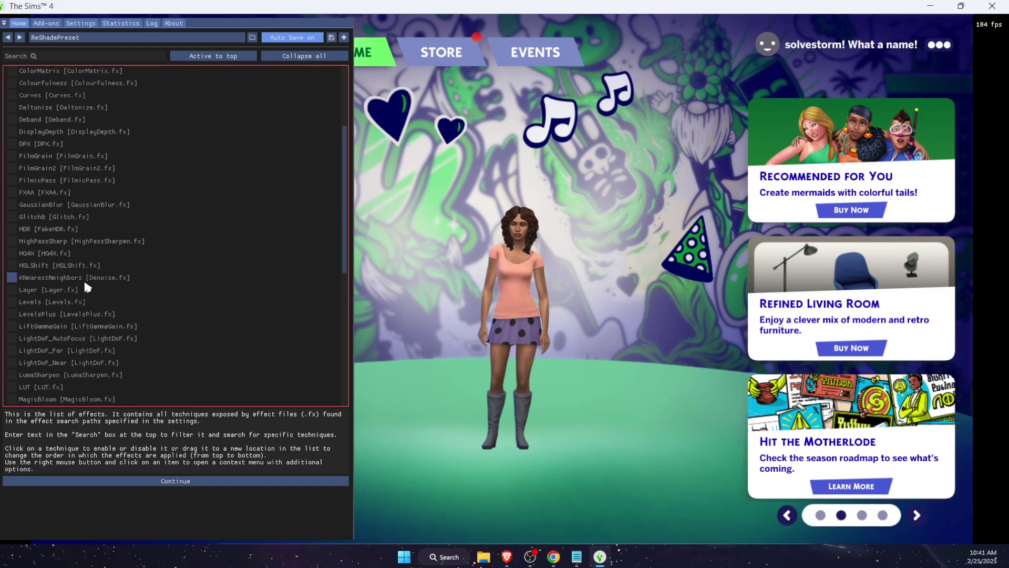
pyautogui.scroll(-1, 85, 286)
pyautogui.scroll(12, 83, 289)
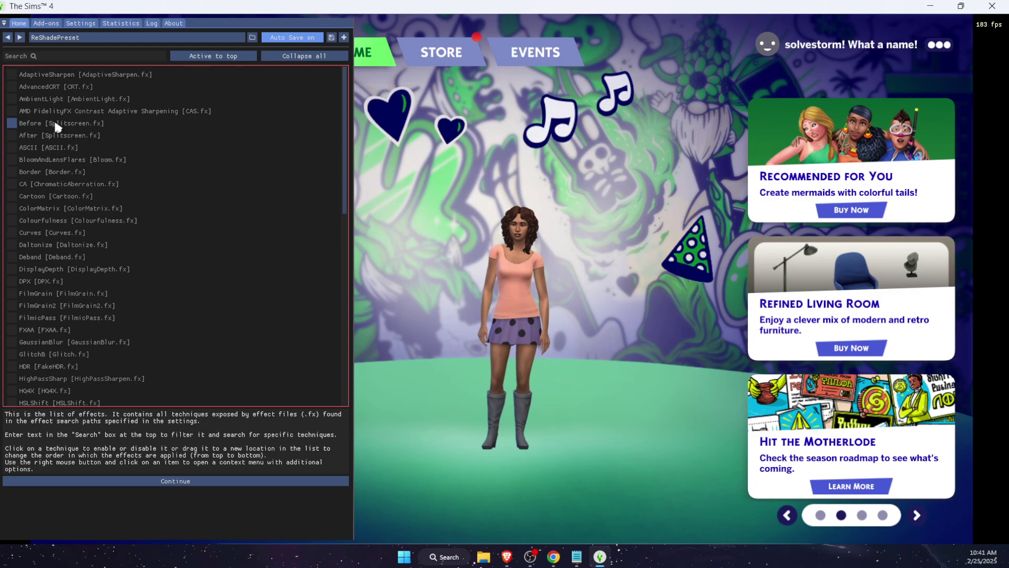
pyautogui.click(56, 173)
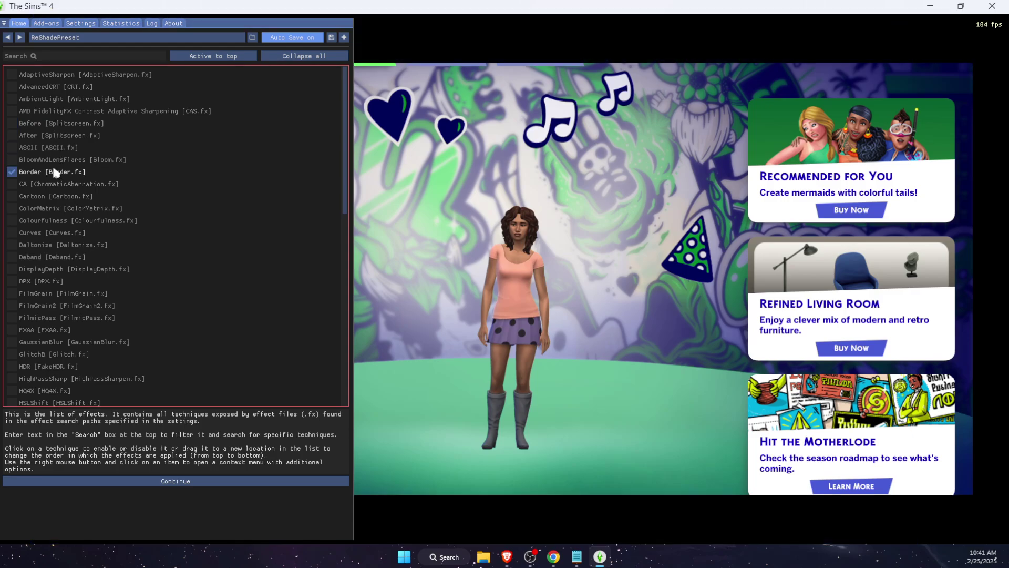
pyautogui.click(56, 164)
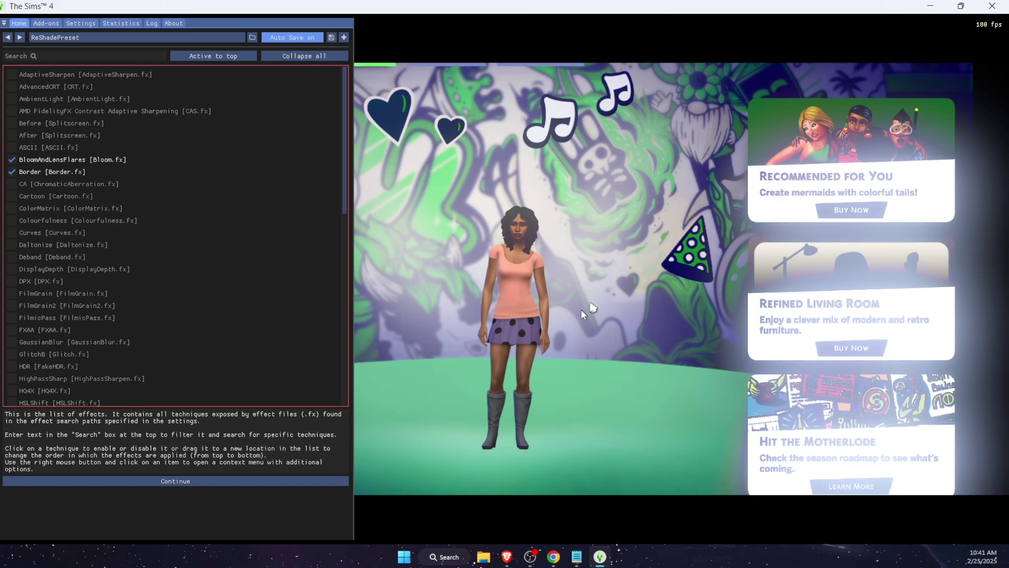